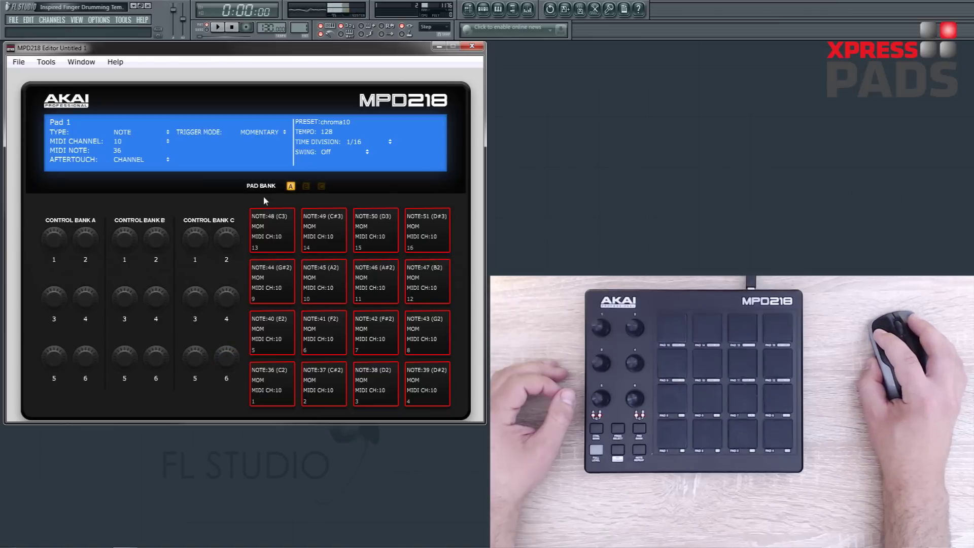
Look through pad banks C and A and knob 1, then select pad 13 in bank A
left_click(306, 186)
left_click(321, 186)
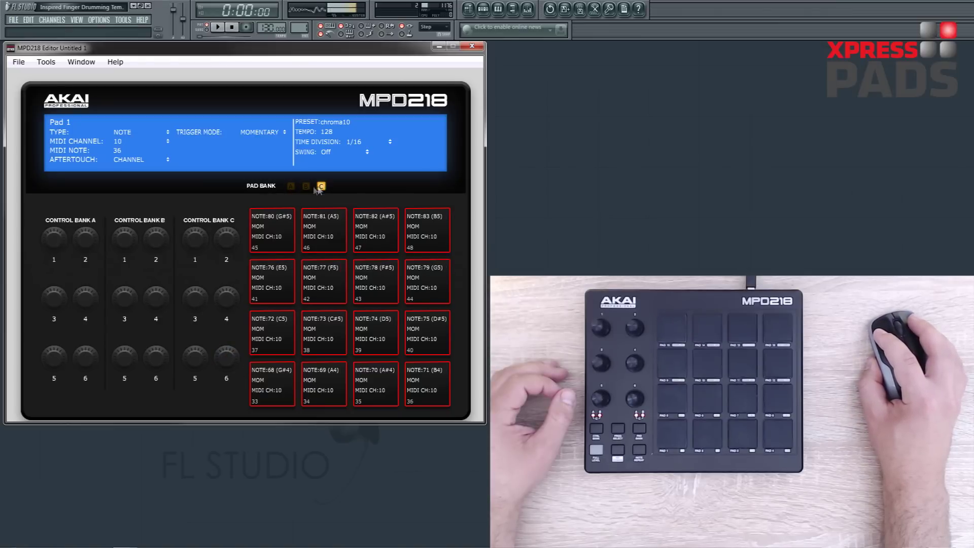
left_click(306, 186)
left_click(290, 187)
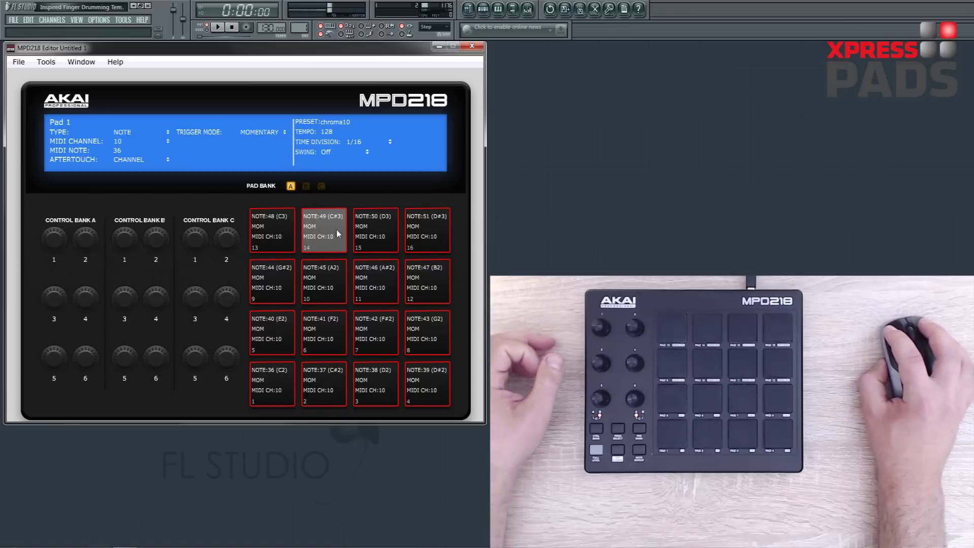
left_click(57, 239)
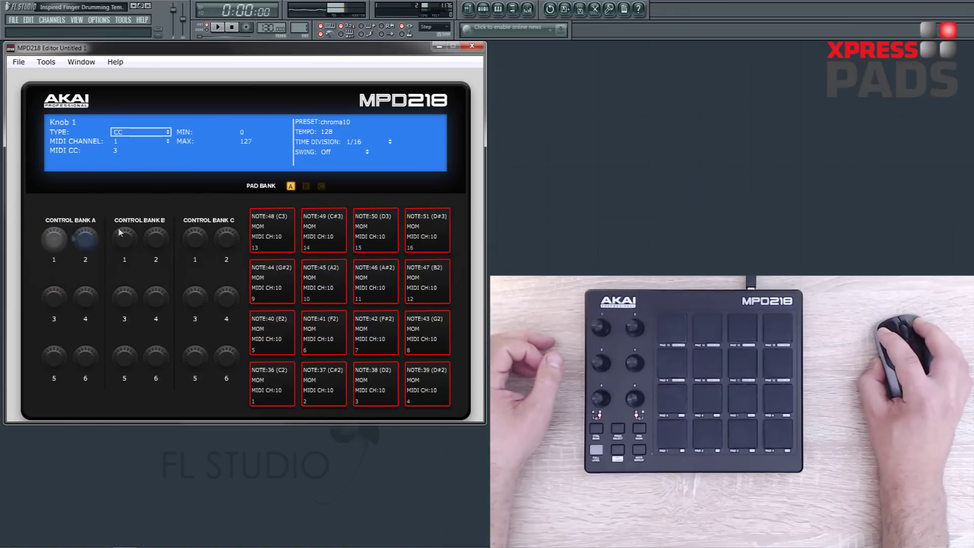
left_click(284, 231)
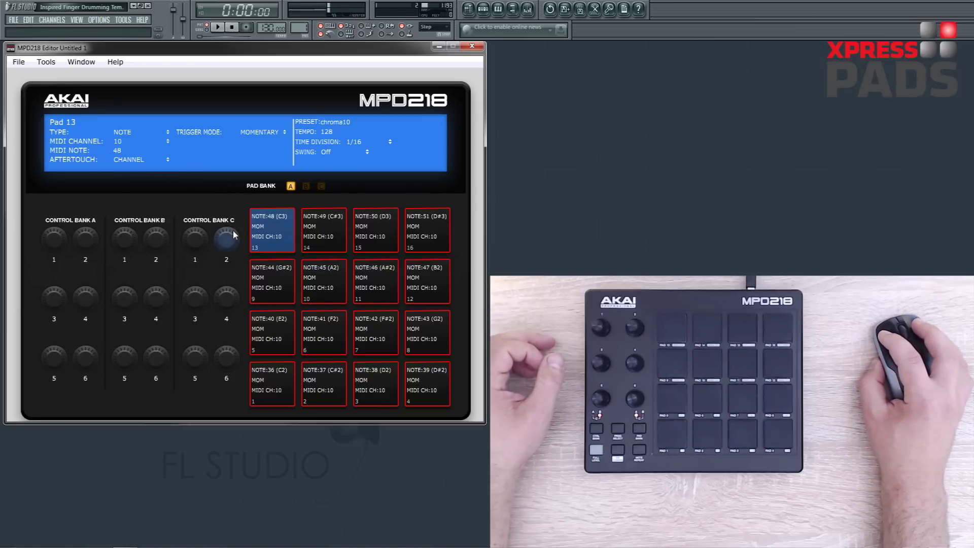
left_click(129, 133)
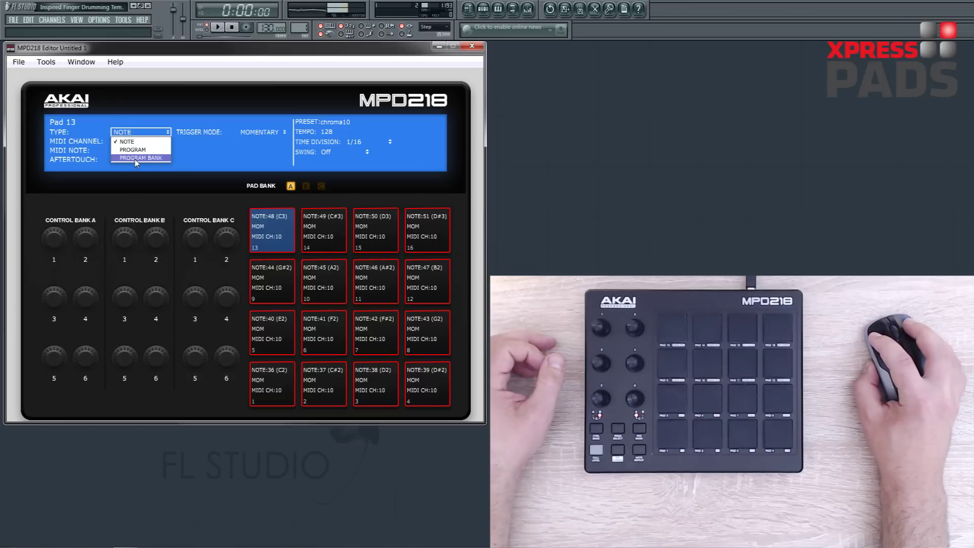
left_click(137, 130)
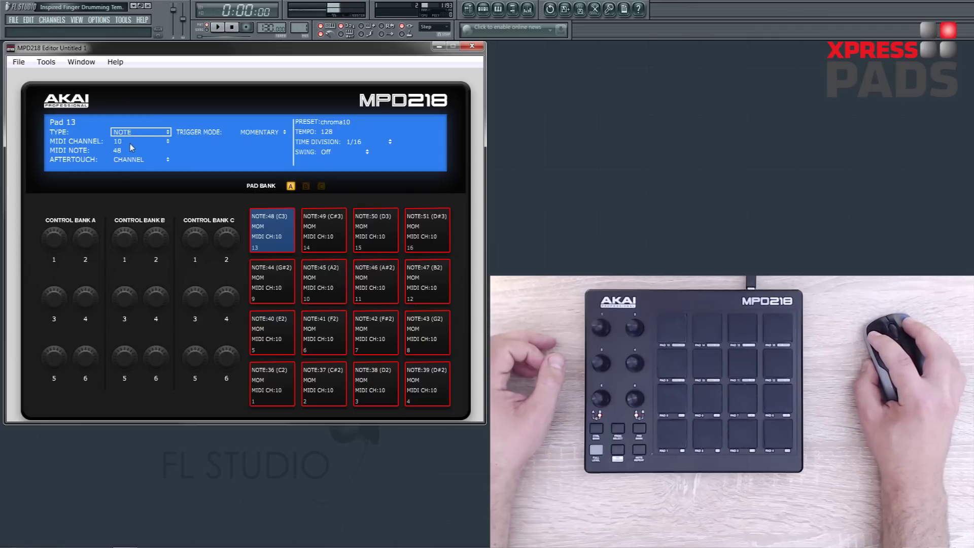
left_click(131, 142)
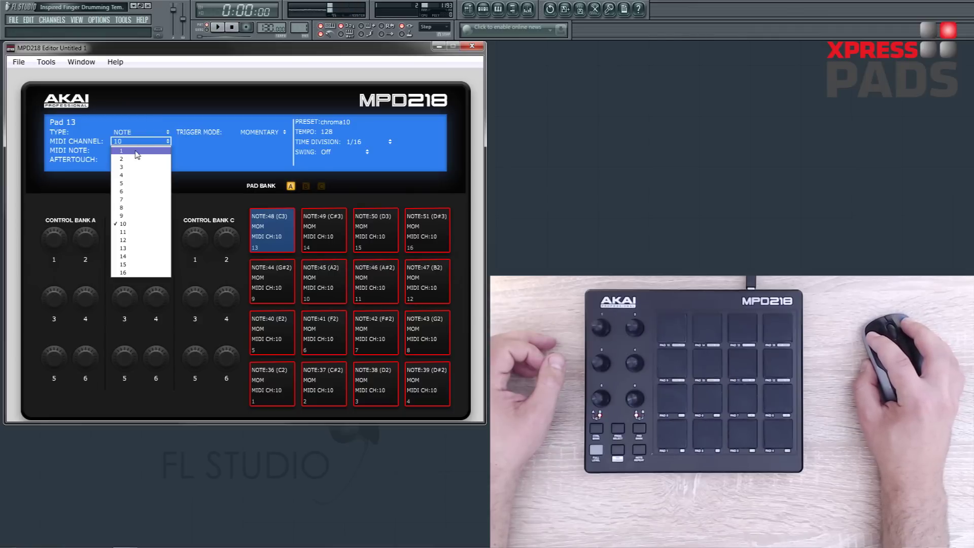
left_click(102, 144)
left_click(121, 152)
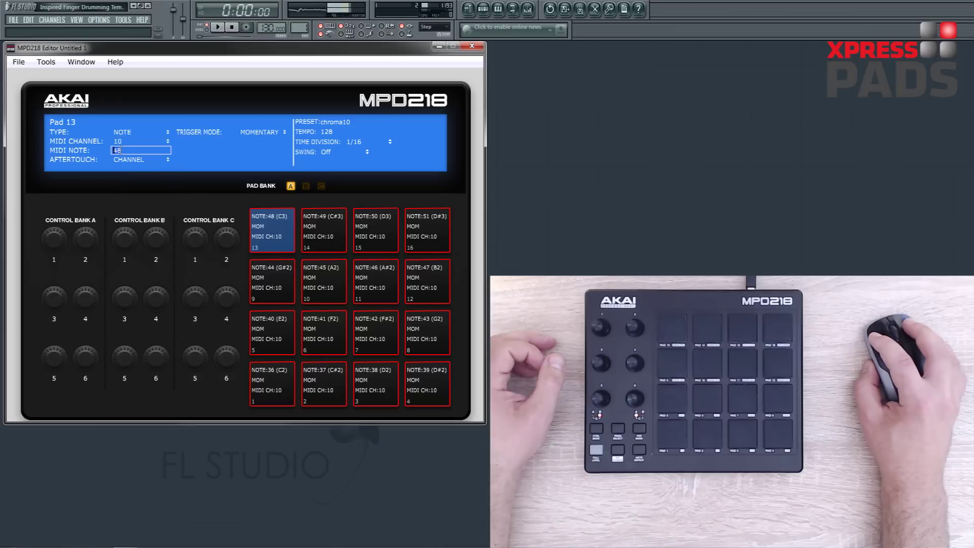
left_click(135, 163)
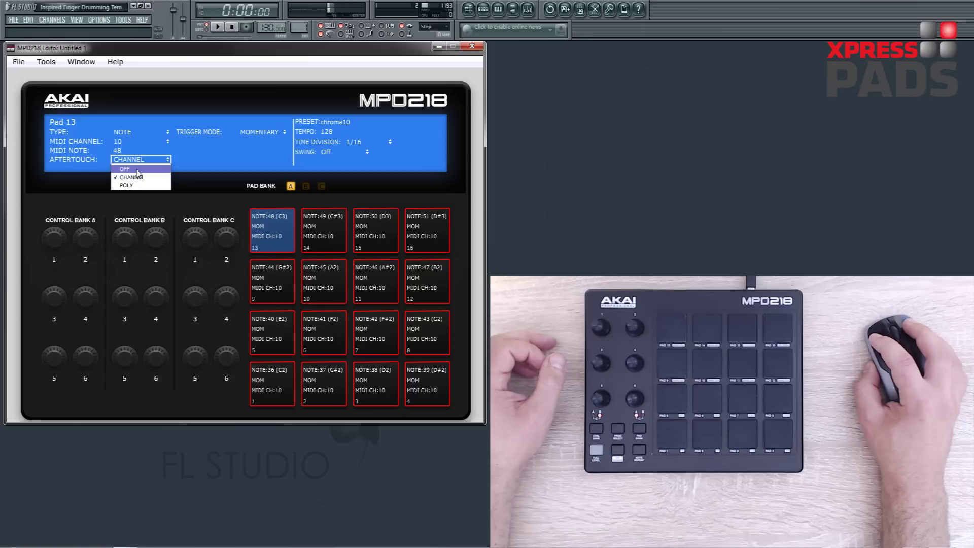
left_click(137, 169)
left_click(137, 160)
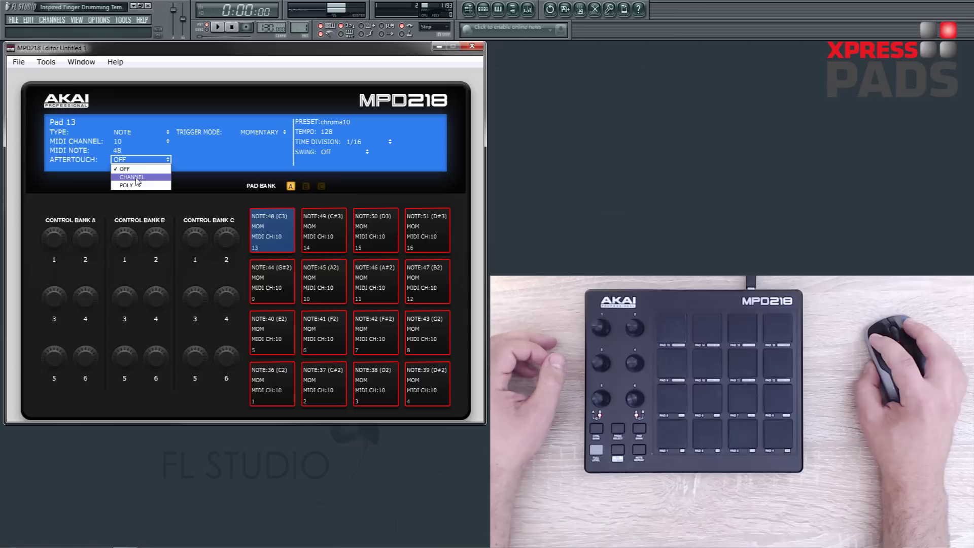
left_click(136, 176)
left_click(135, 160)
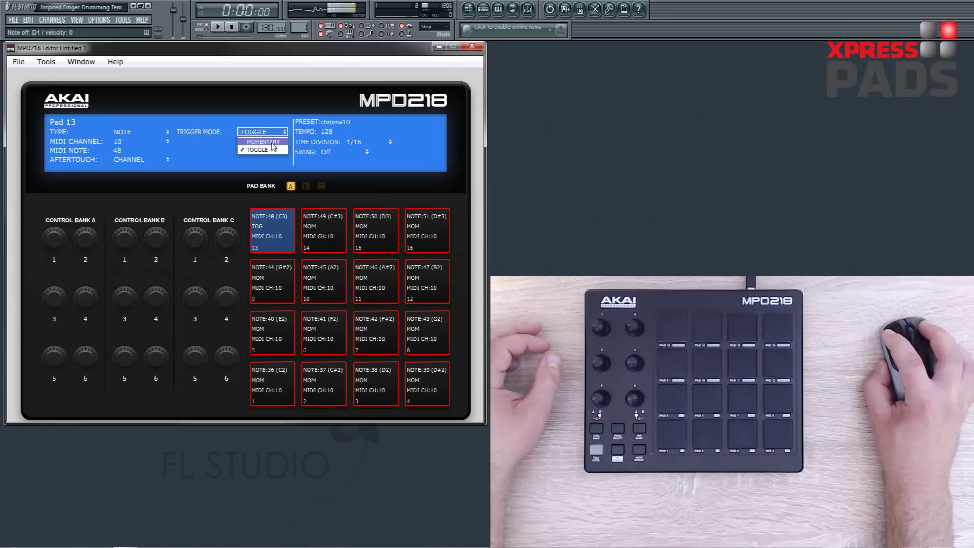
Change pad 13's trigger mode from momentary to TOGGLE so its tile reads TOG
left_click(273, 141)
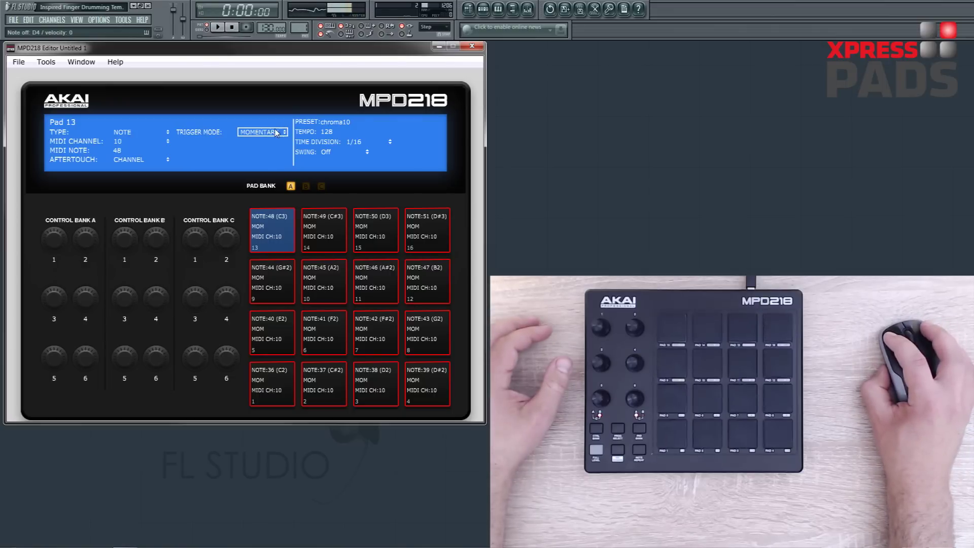
left_click(265, 133)
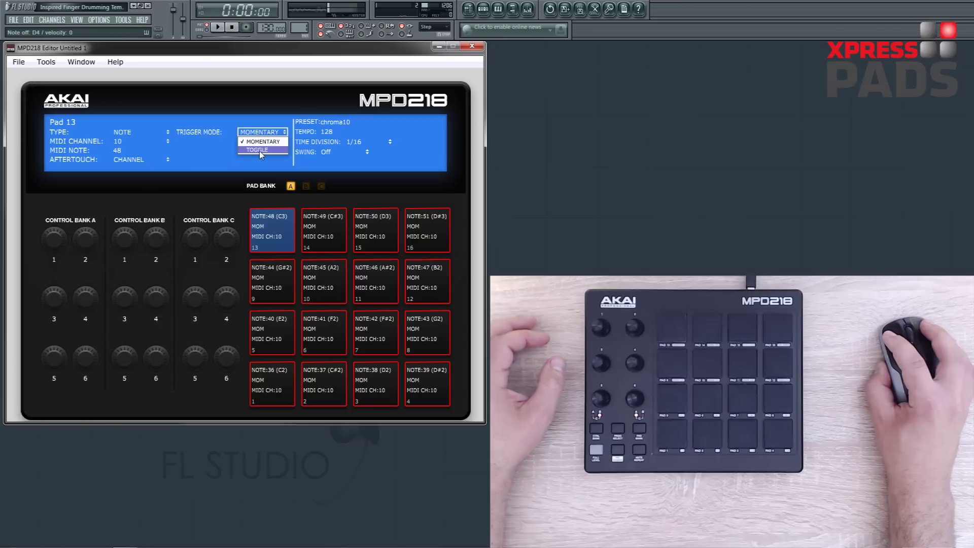
left_click(260, 150)
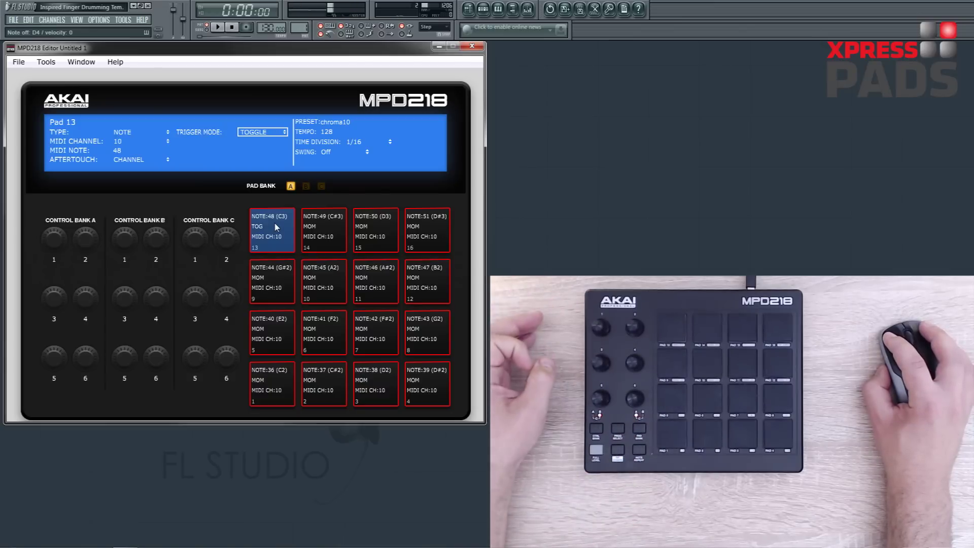
left_click(329, 123)
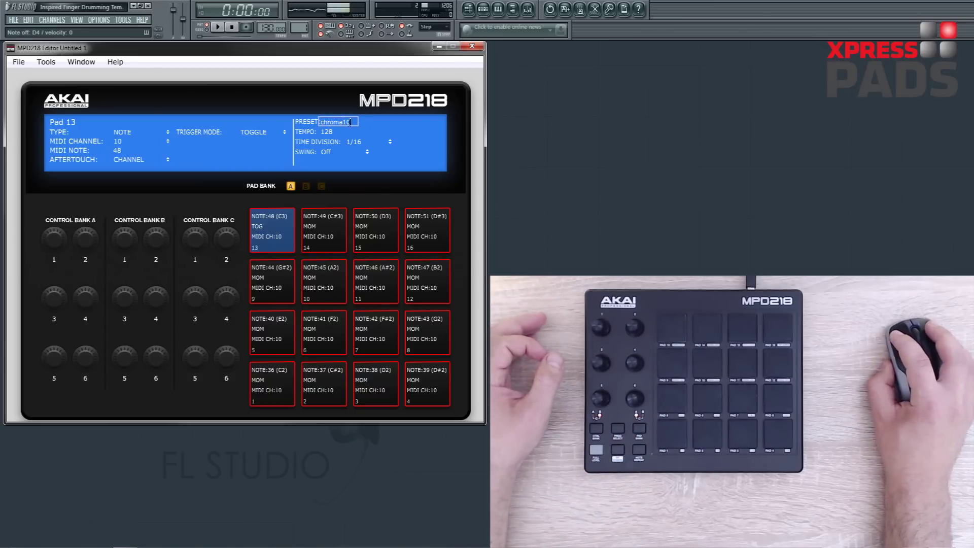
left_click(46, 62)
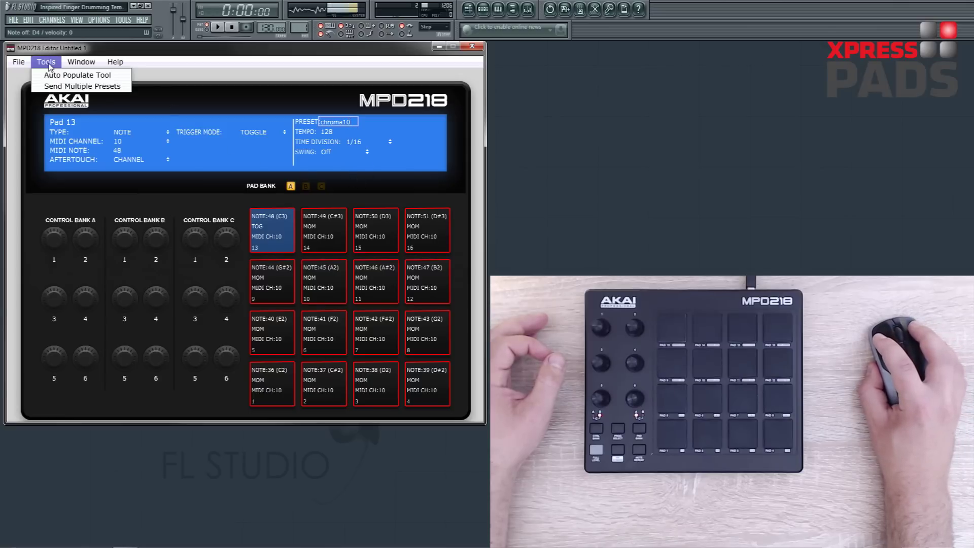
left_click(115, 79)
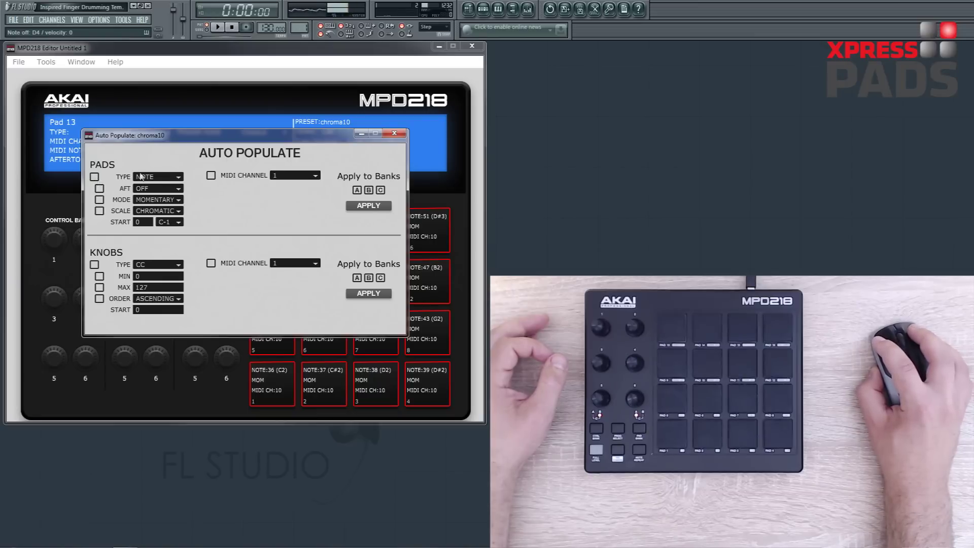
left_click(100, 189)
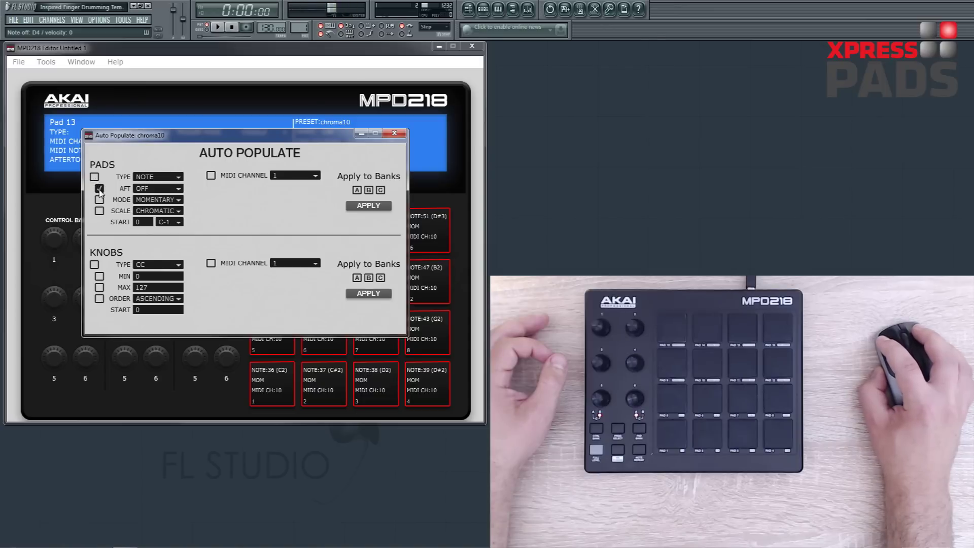
left_click(150, 189)
left_click(153, 198)
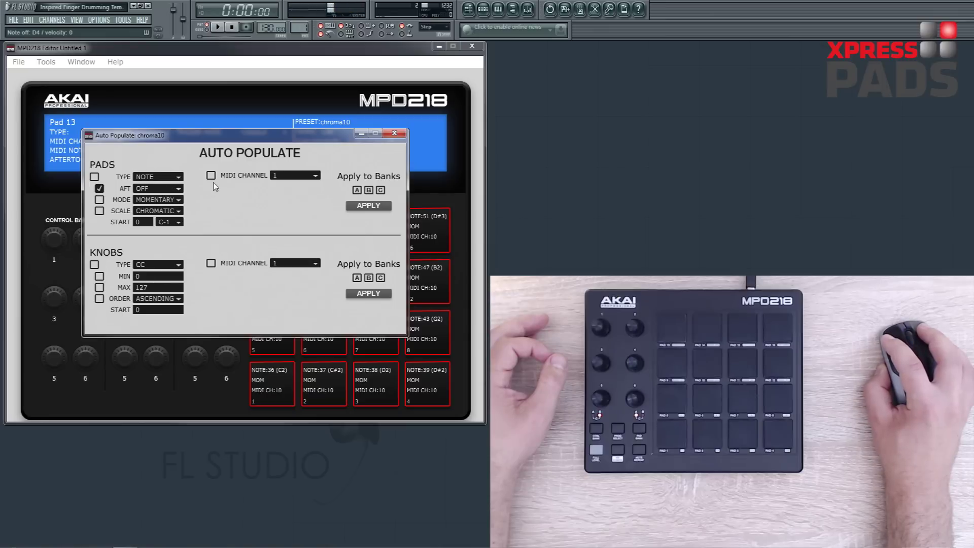
left_click(304, 179)
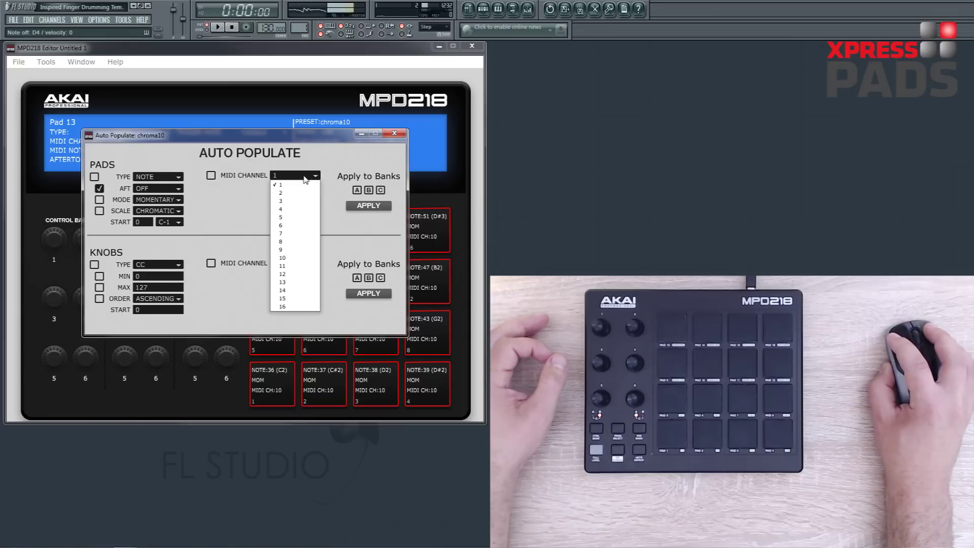
left_click(331, 205)
left_click(357, 190)
left_click(369, 190)
left_click(380, 190)
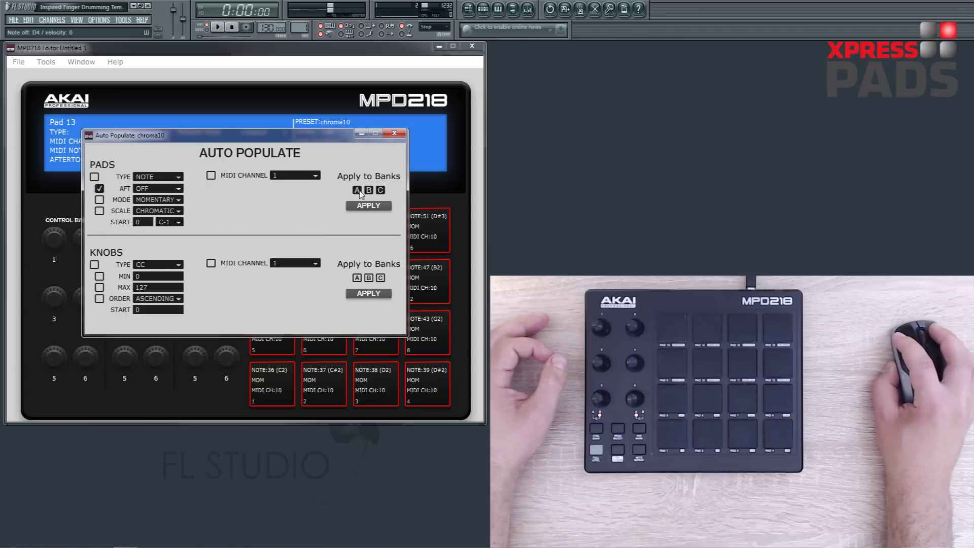
left_click(381, 190)
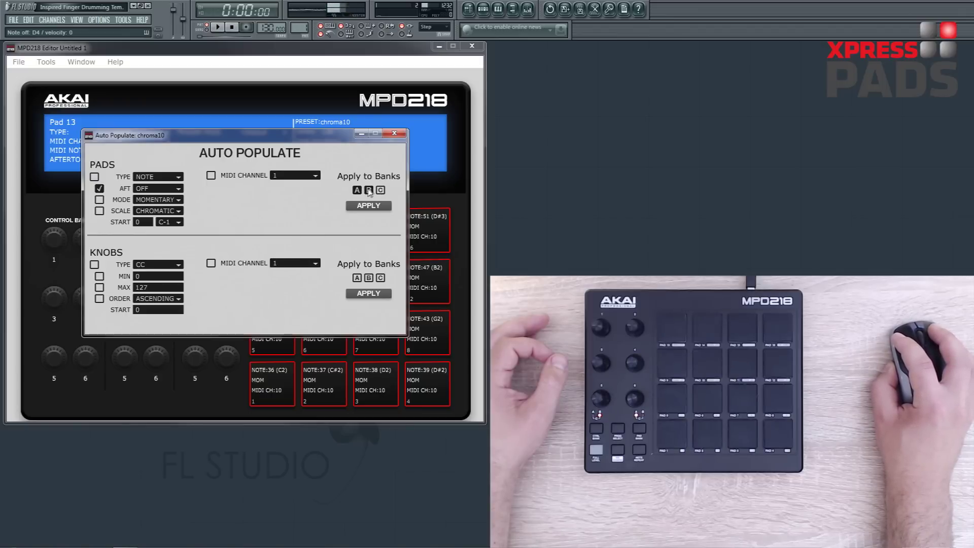
left_click(363, 207)
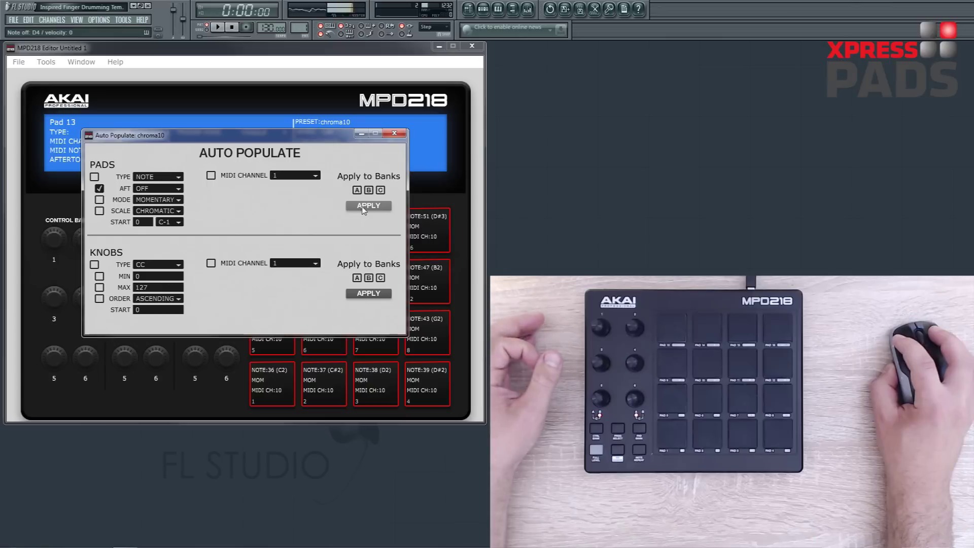
left_click(356, 190)
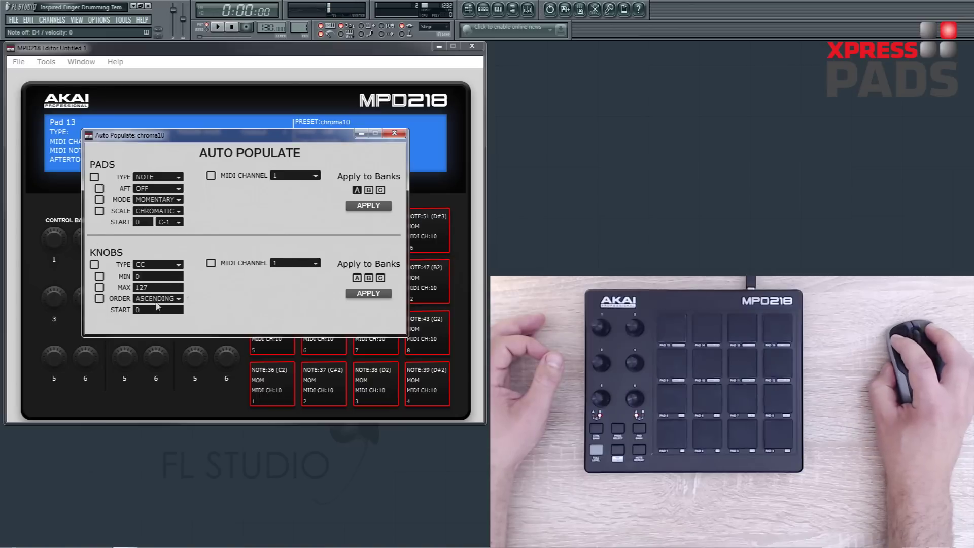
left_click(395, 133)
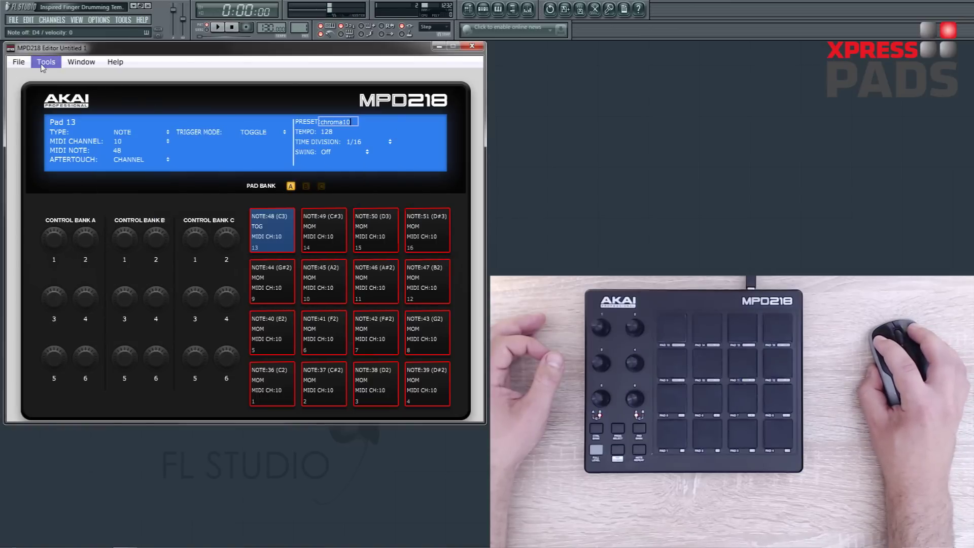
Send the chroma10 preset to the MPD218 into hardware preset slot 10
left_click(19, 62)
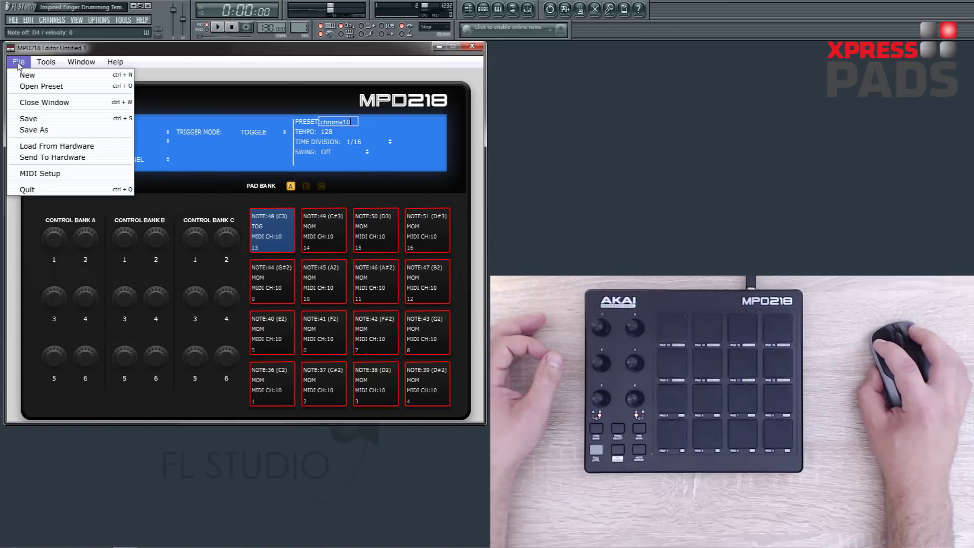
left_click(47, 158)
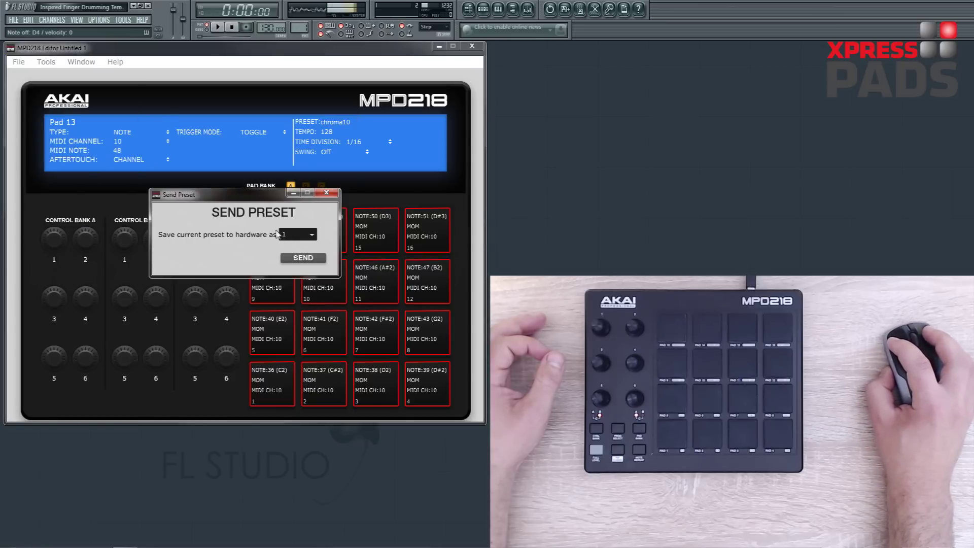
left_click(301, 237)
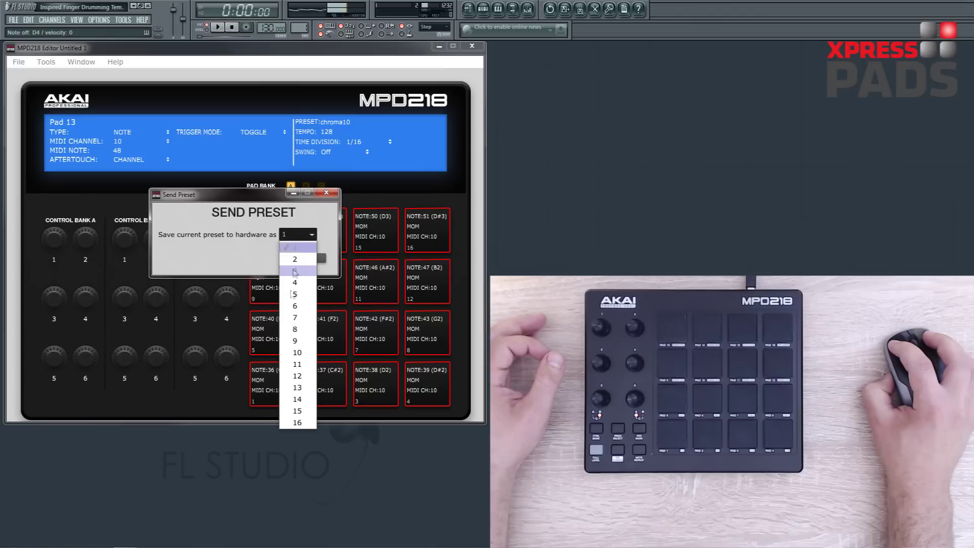
left_click(297, 352)
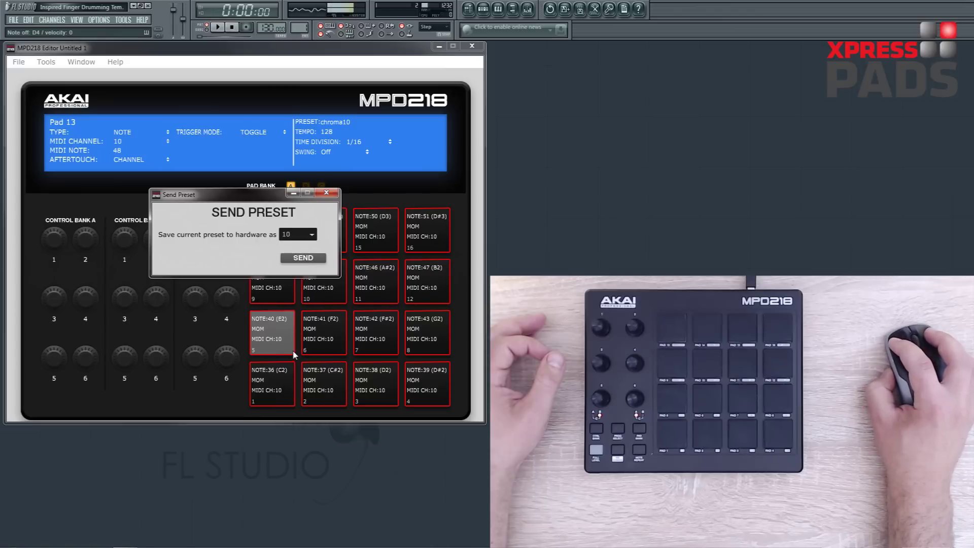
left_click(306, 258)
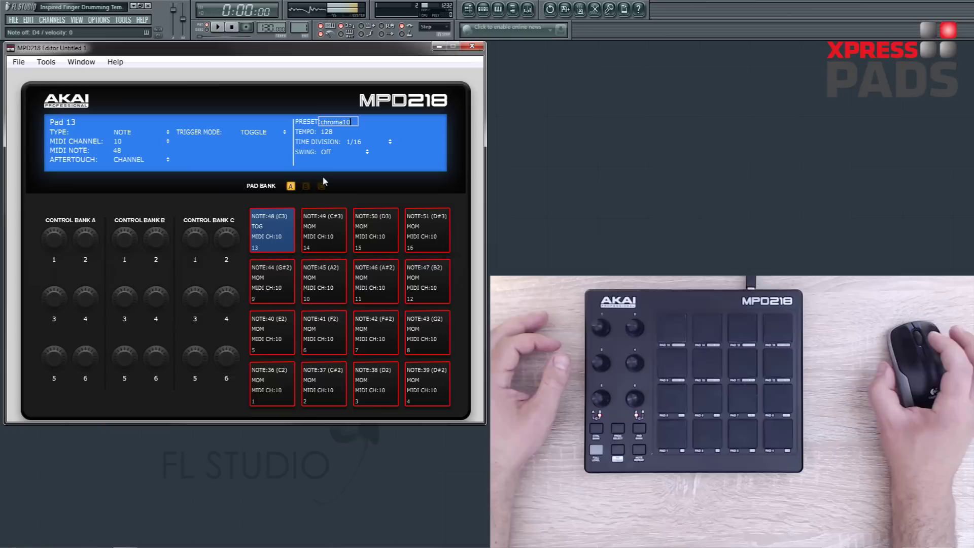